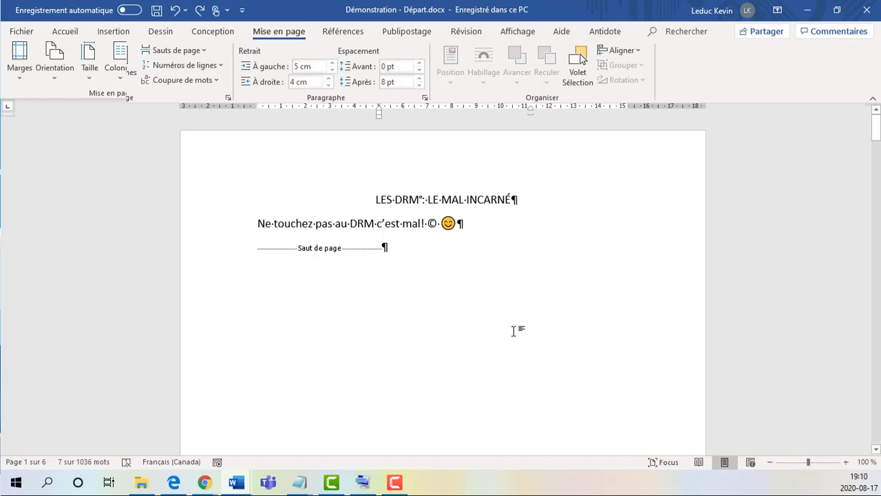
- Try the Étroites margin preset (1,27 cm on all sides) on the document, and undo it
scroll(462, 307, "down", 5, "ctrl")
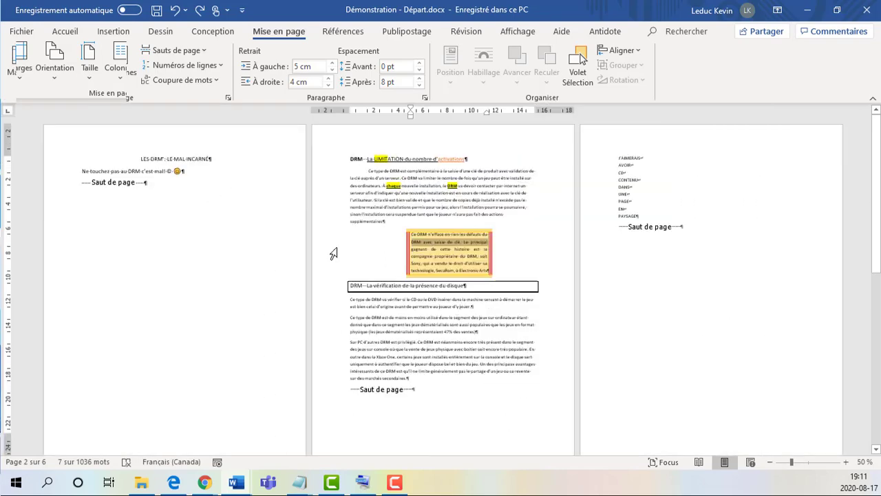
mouse_move(877, 146)
left_mouse_down()
mouse_move(877, 219)
mouse_move(877, 138)
left_mouse_up()
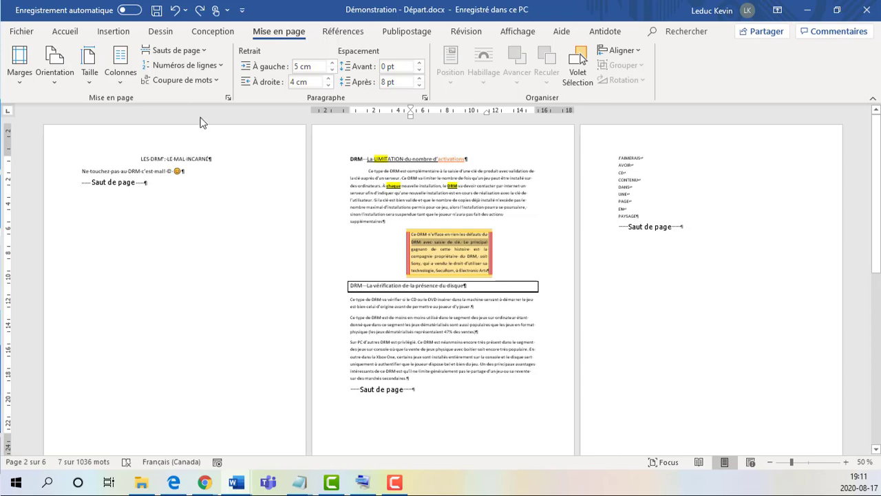
left_click(26, 81)
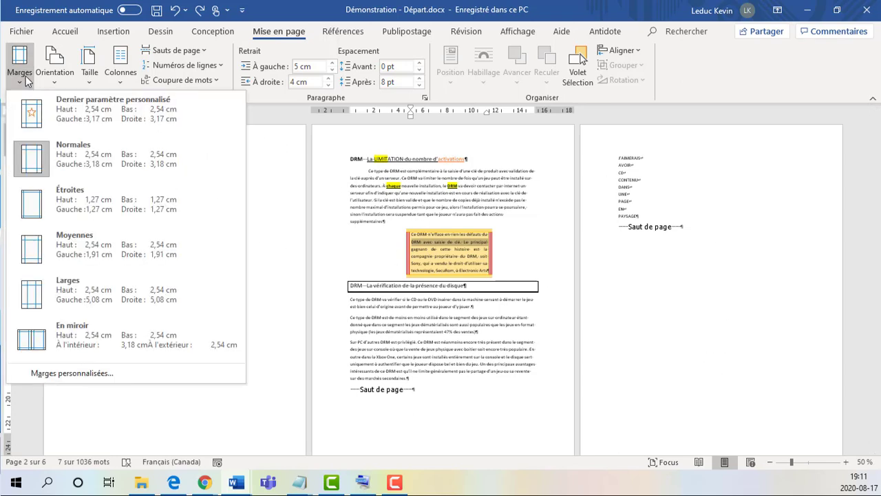
left_click(25, 77)
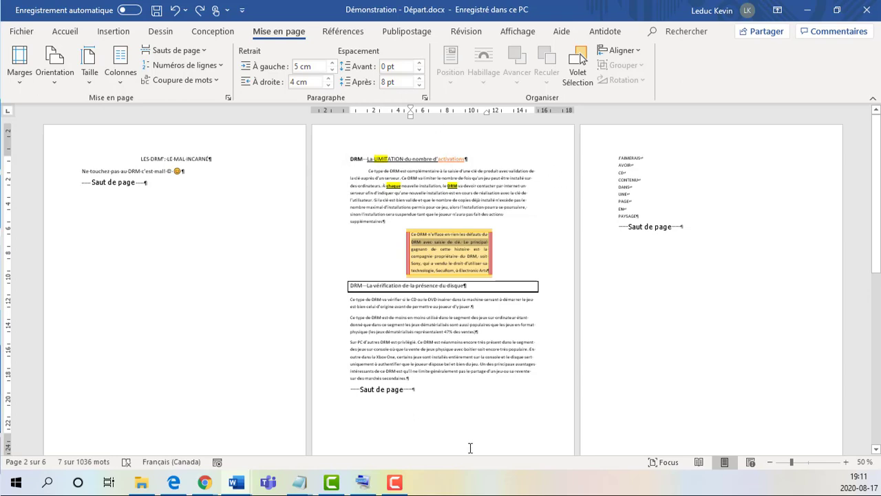
left_click(21, 76)
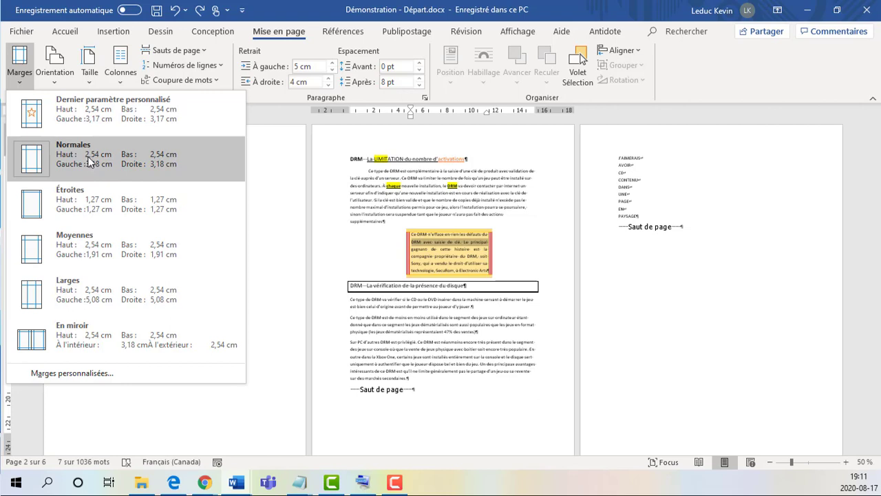
left_click(105, 202)
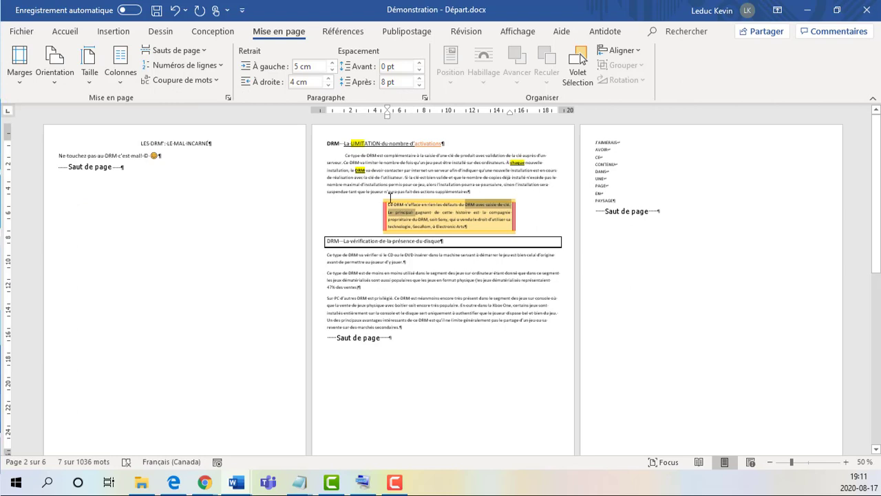
key("ctrl+z")
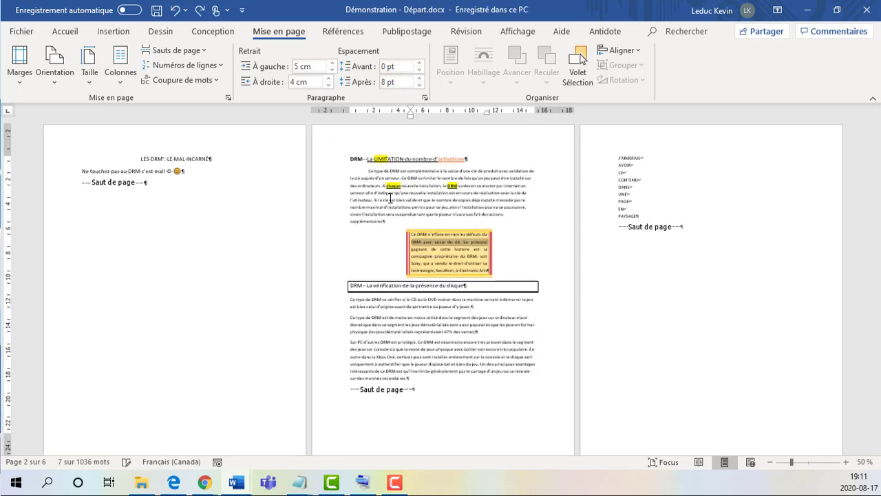
- Examine the custom margin settings for all four page sides in the page setup options
left_click(19, 77)
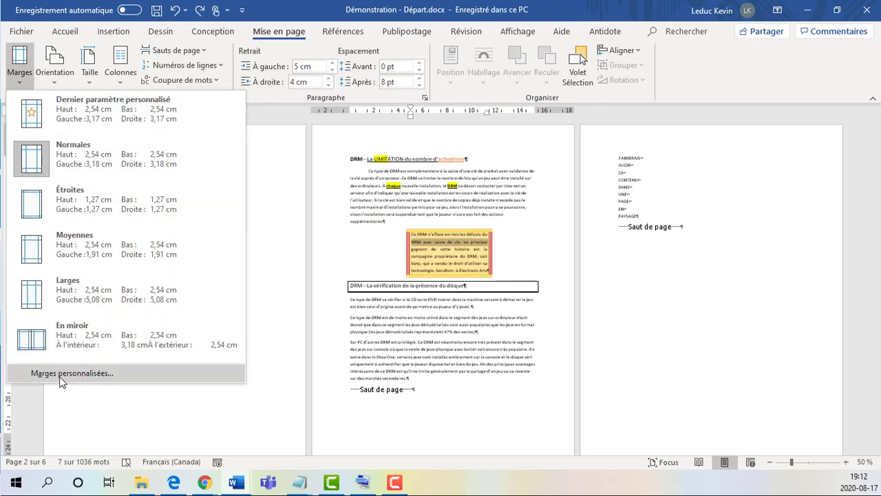
left_click(20, 73)
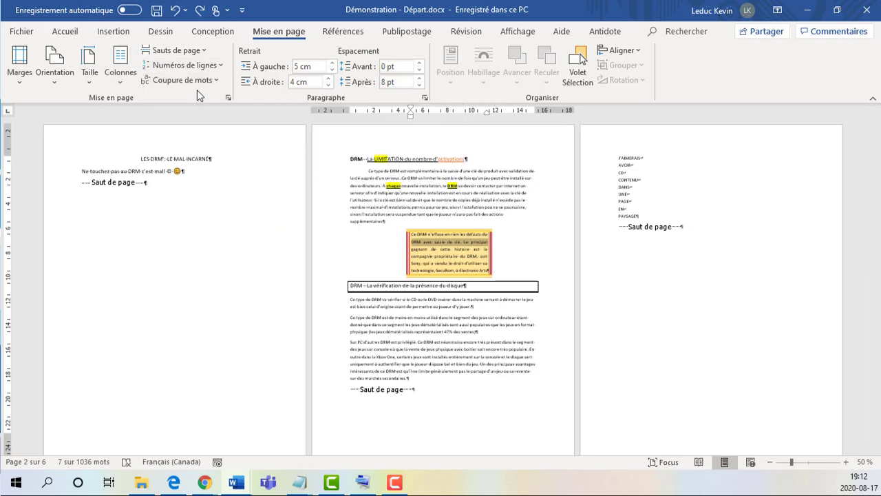
left_click(227, 98)
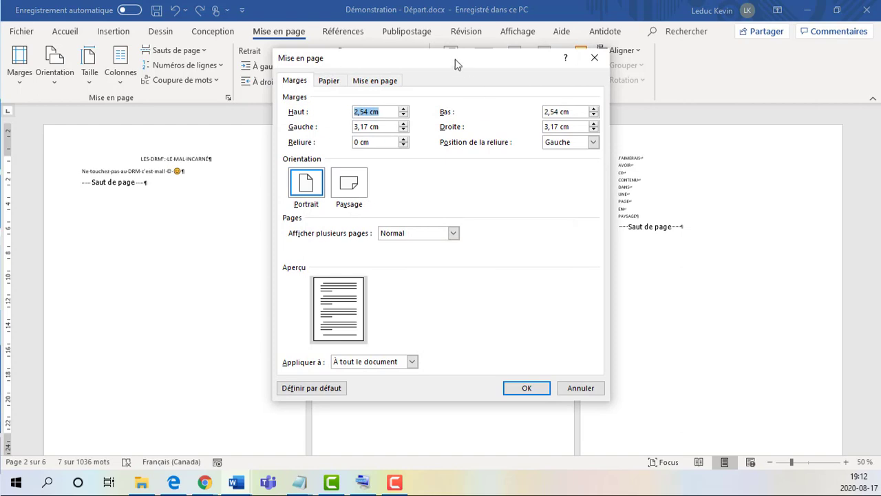
left_click_drag(472, 87, 578, 75)
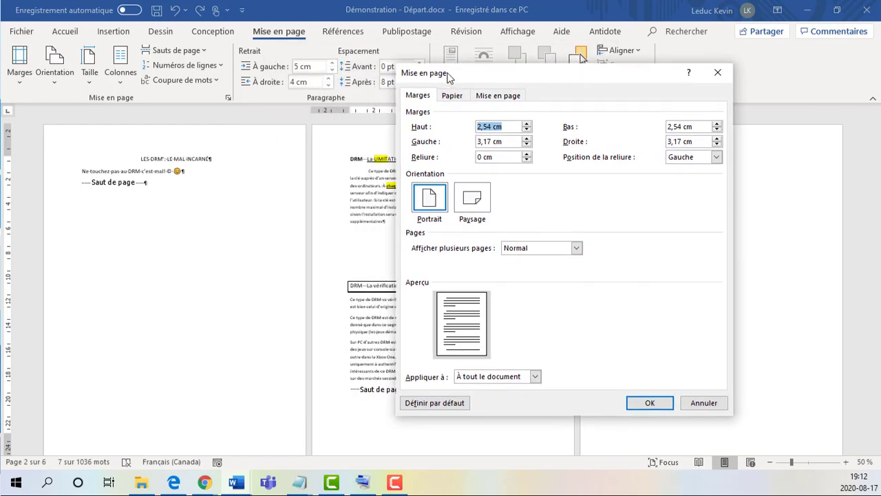
left_click_drag(451, 74, 496, 73)
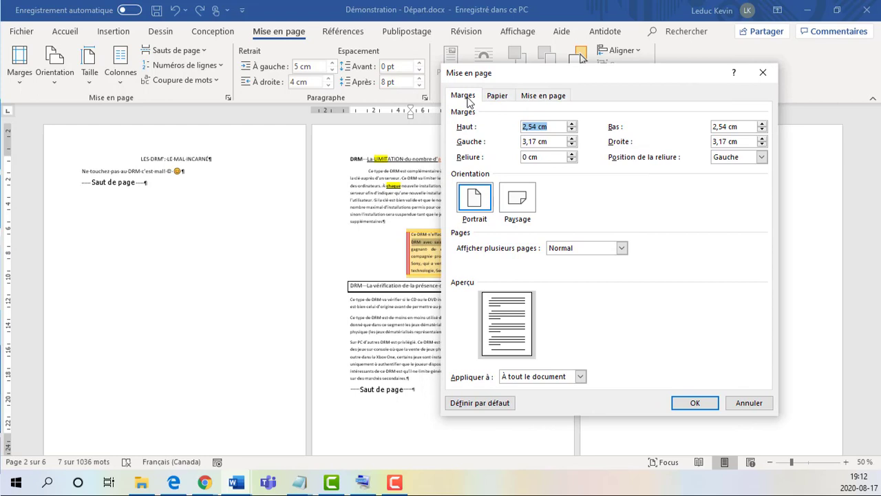
left_click(538, 126)
left_click_drag(537, 126, 513, 141)
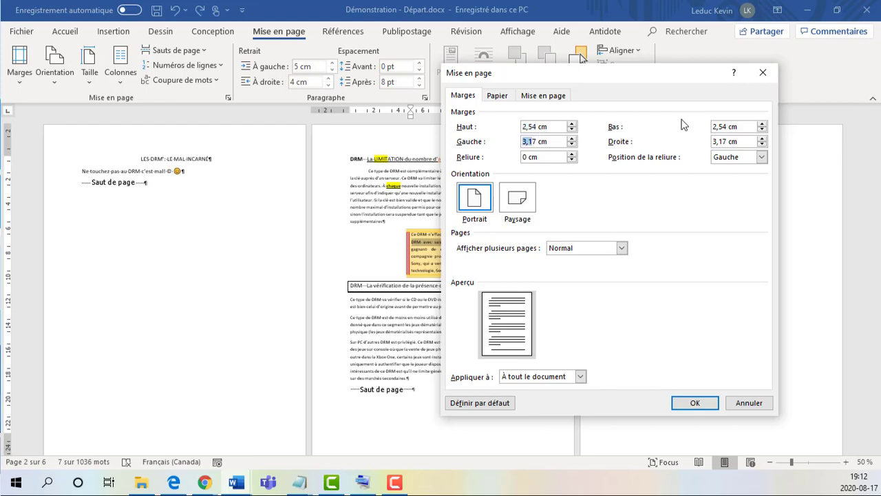
left_click_drag(732, 128, 711, 141)
left_click_drag(584, 75, 516, 86)
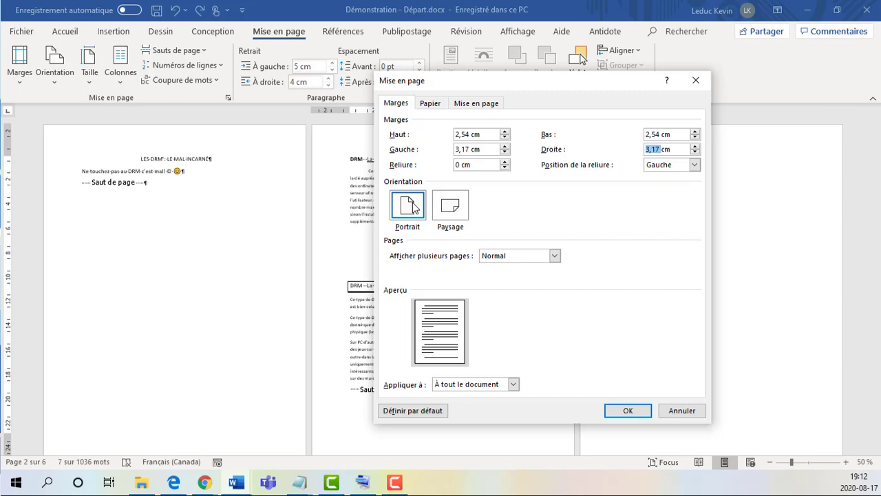
- Try applying landscape (Paysage) orientation to the whole document through the page setup options
left_click(453, 207)
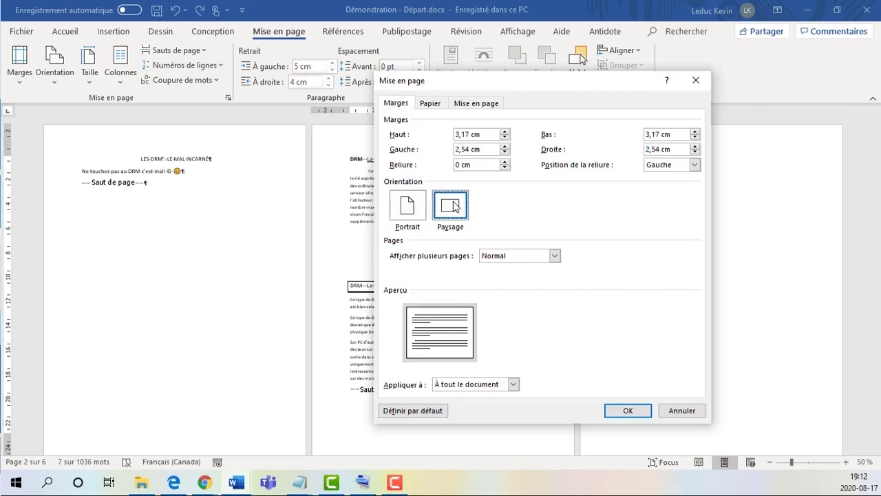
left_click(627, 411)
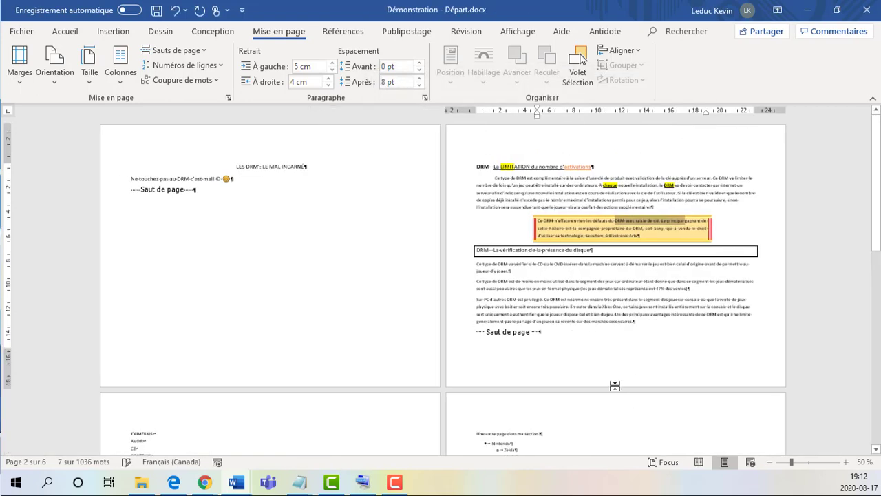
left_click_drag(880, 195, 869, 134)
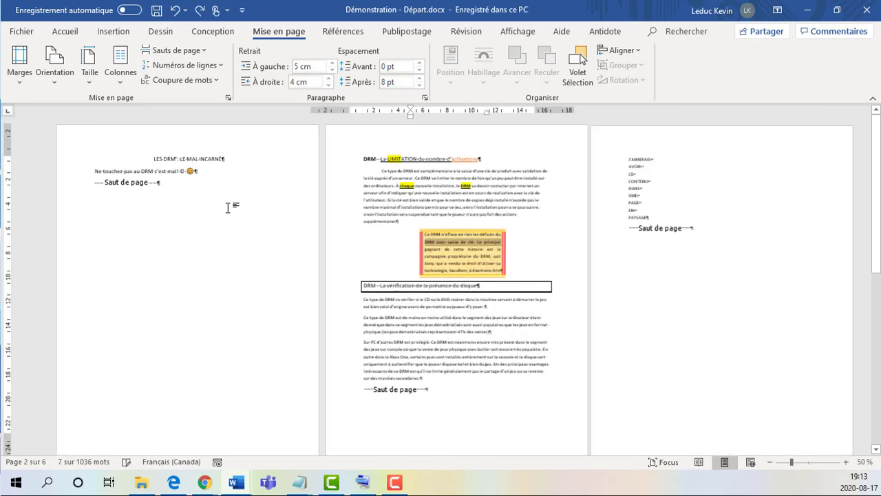
- Examine the available paper sizes and the custom paper width and height settings, leaving them without applying anything
left_click(89, 73)
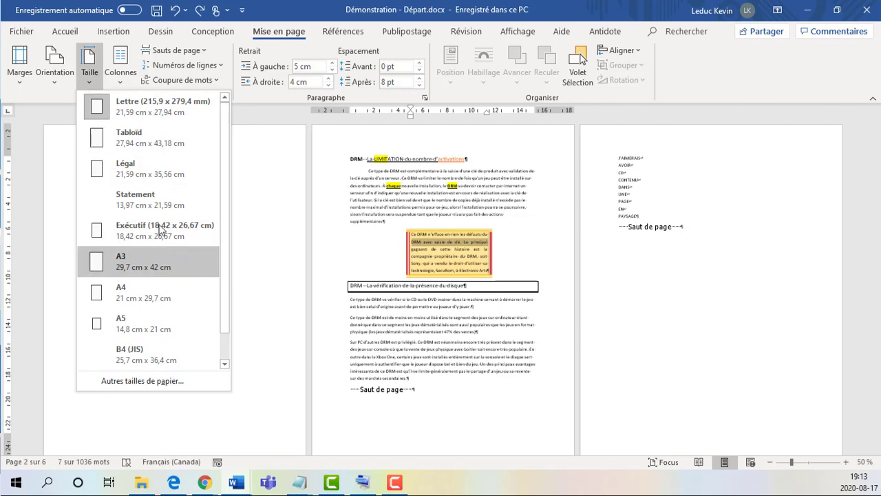
left_click(164, 382)
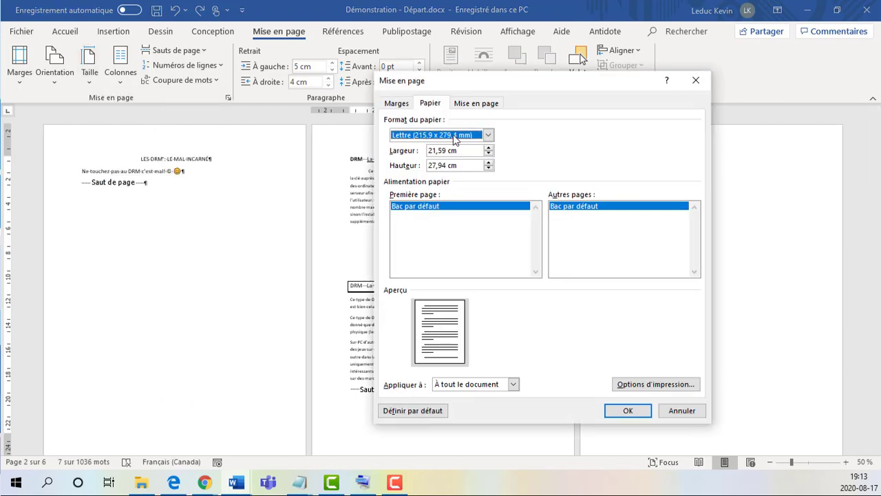
left_click(451, 150)
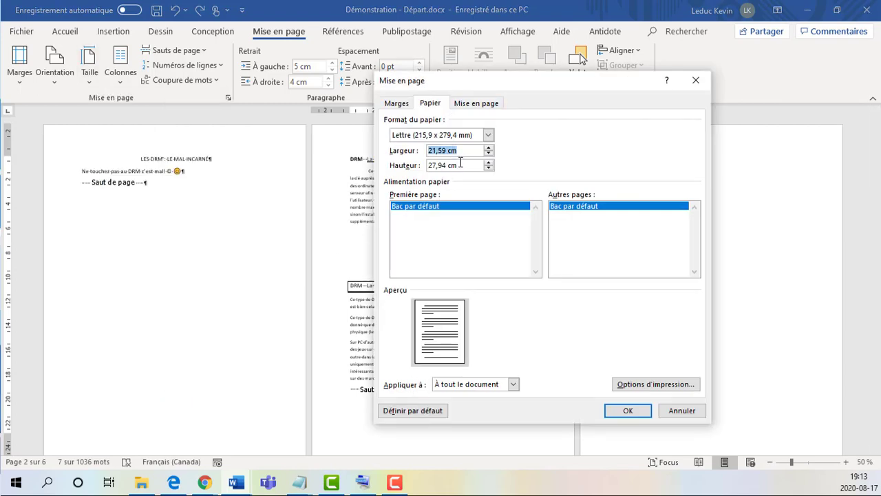
left_click_drag(460, 165, 423, 166)
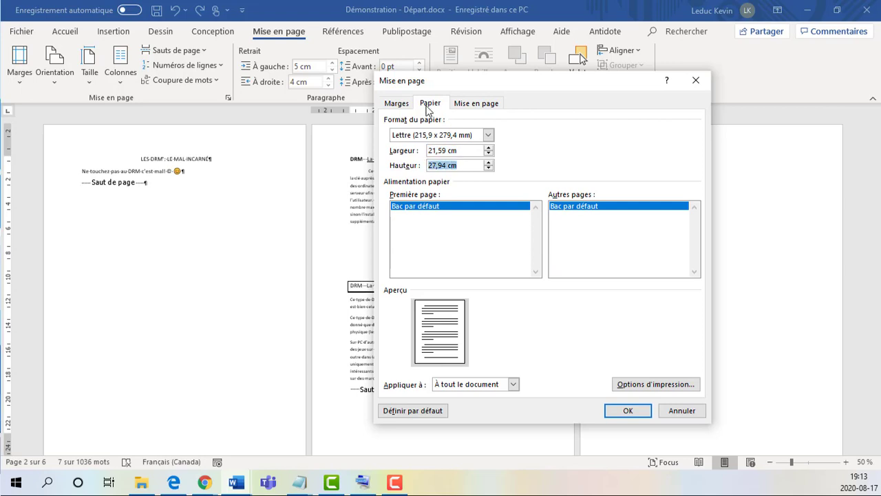
left_click(695, 80)
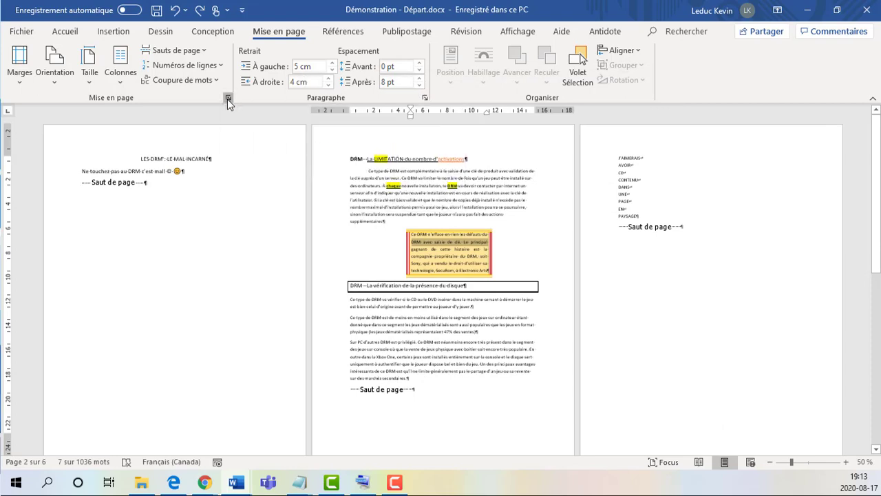
left_click(228, 100)
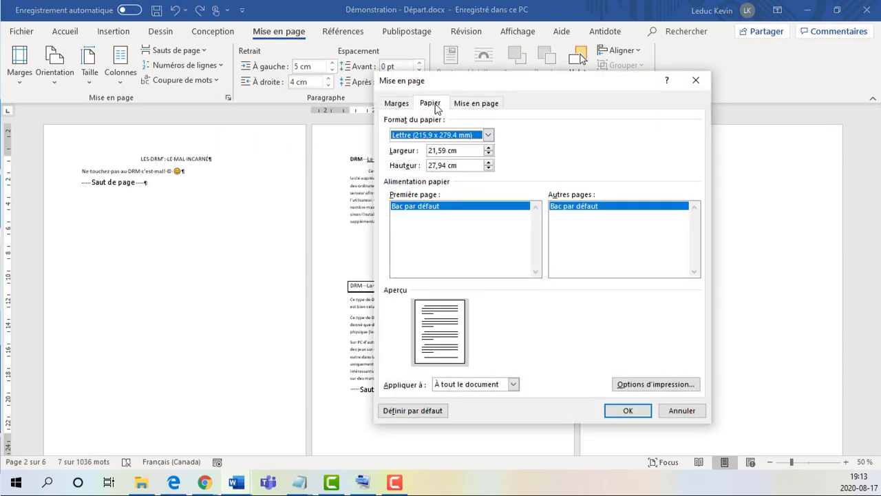
left_click(437, 106)
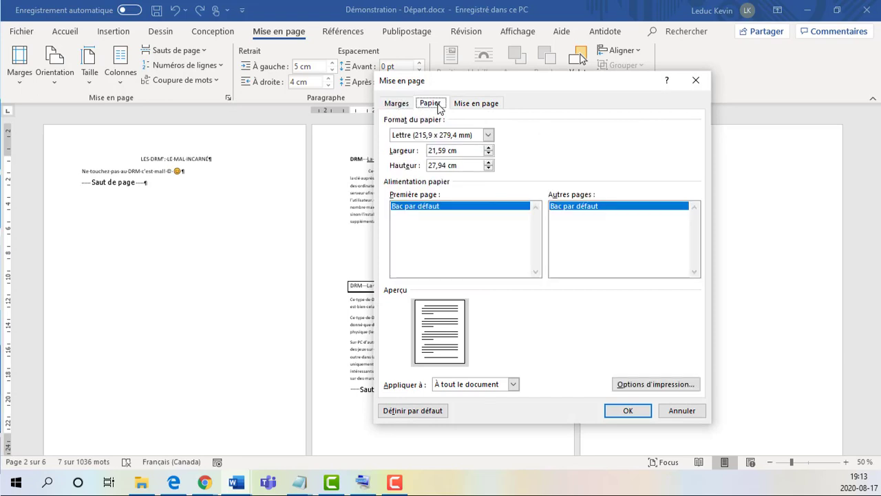
left_click(697, 79)
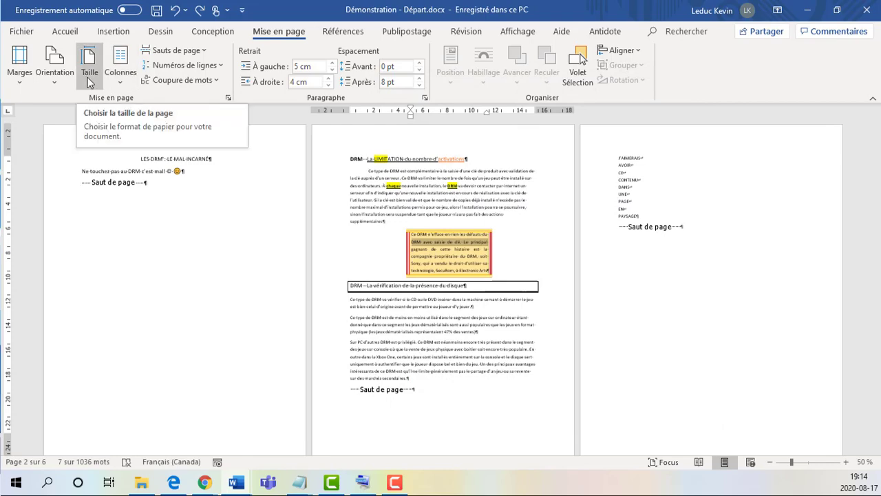
- Try the Légal paper size (21,59 cm x 35,56 cm) on the document and inspect the page length
scroll(551, 326, "down", 2)
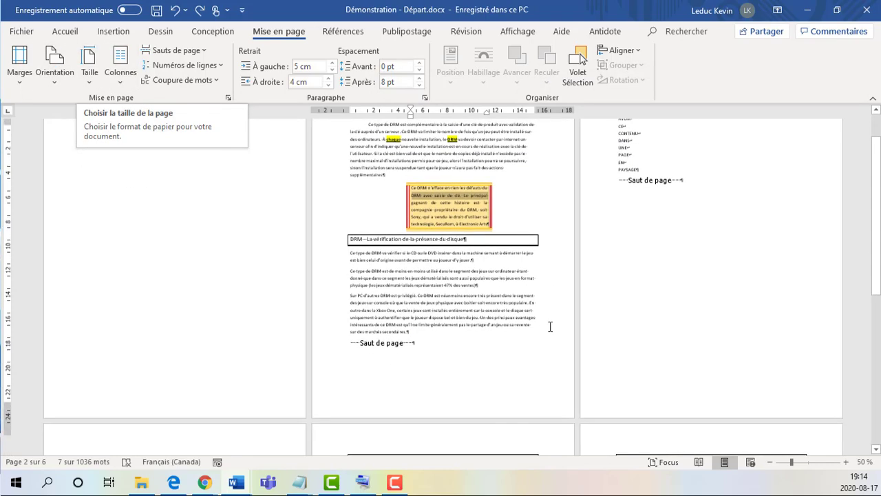
scroll(550, 326, "up", 2)
scroll(553, 310, "down", 1, "ctrl")
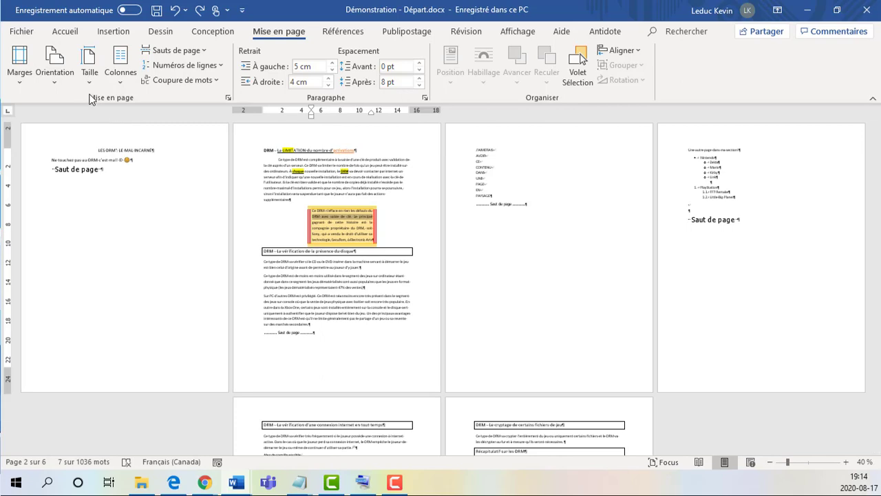
left_click(93, 77)
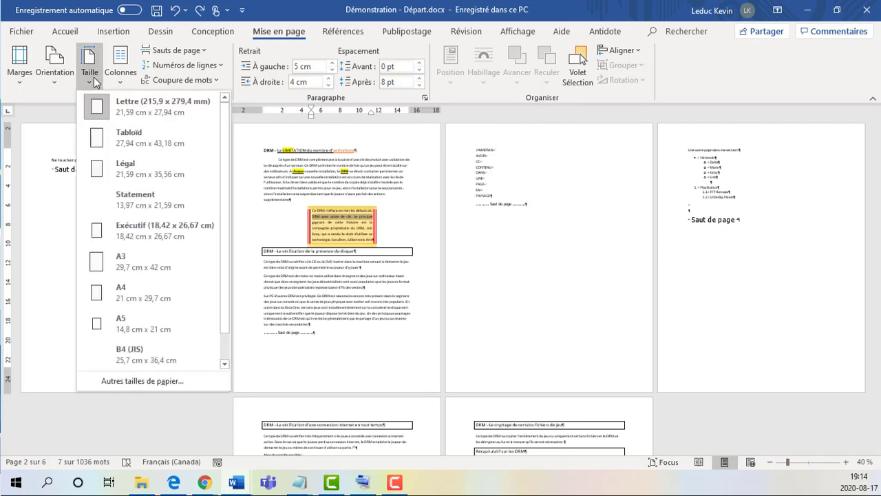
left_click(172, 176)
scroll(379, 321, "down", 2)
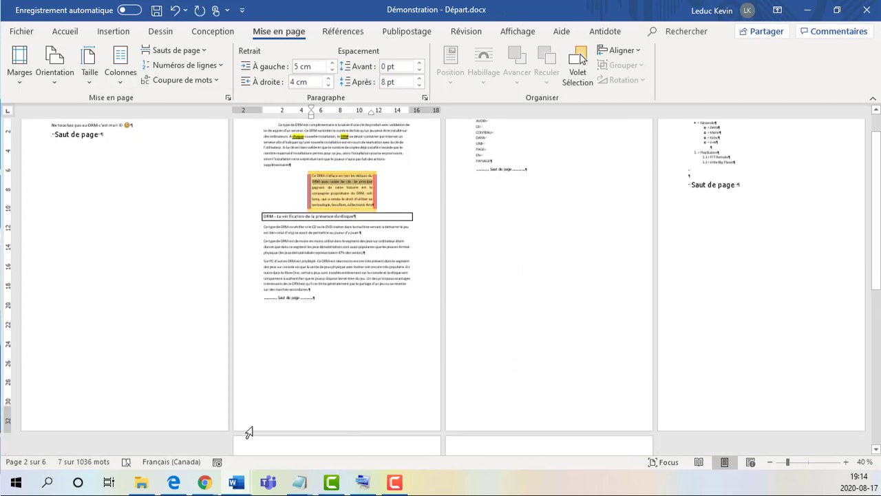
scroll(435, 307, "up", 2)
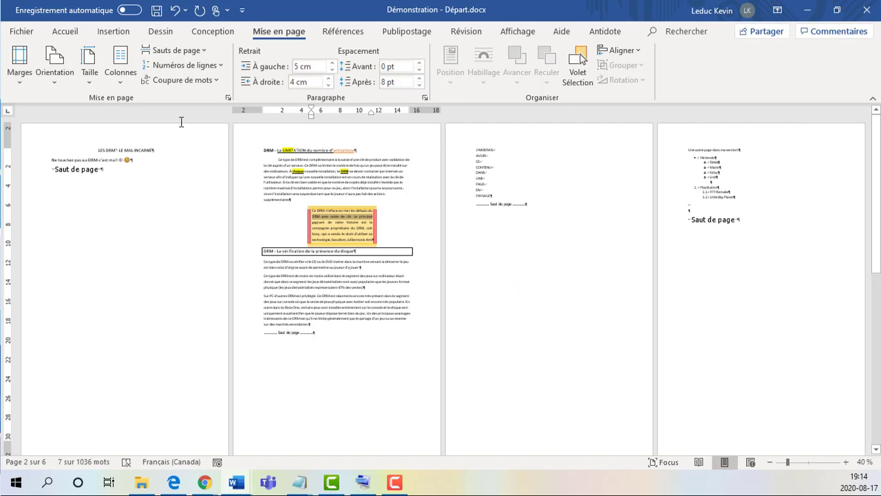
- Set the document's paper size to Lettre (215,9 x 279,4 mm)
left_click(88, 77)
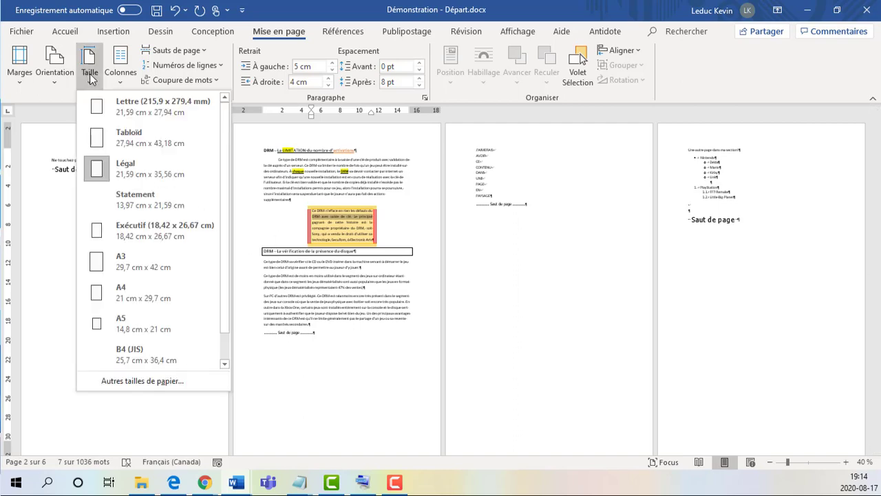
left_click(145, 111)
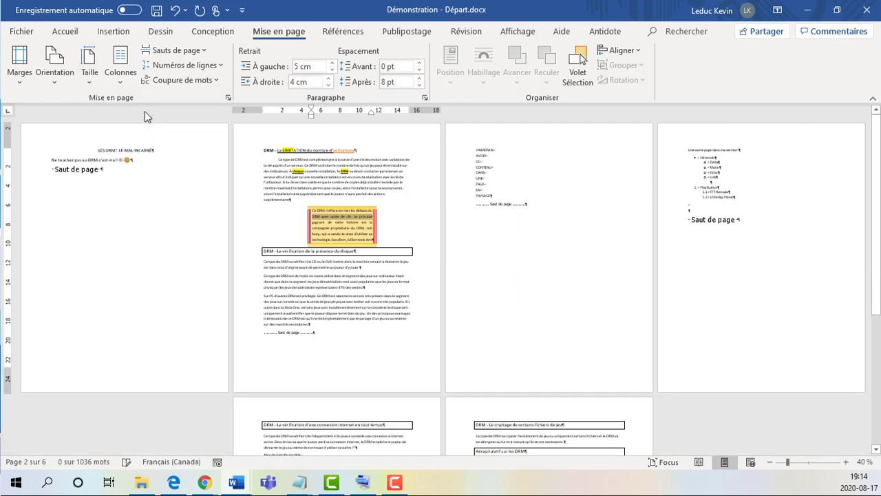
left_click(89, 69)
left_click(89, 72)
scroll(523, 268, "up", 2, "ctrl")
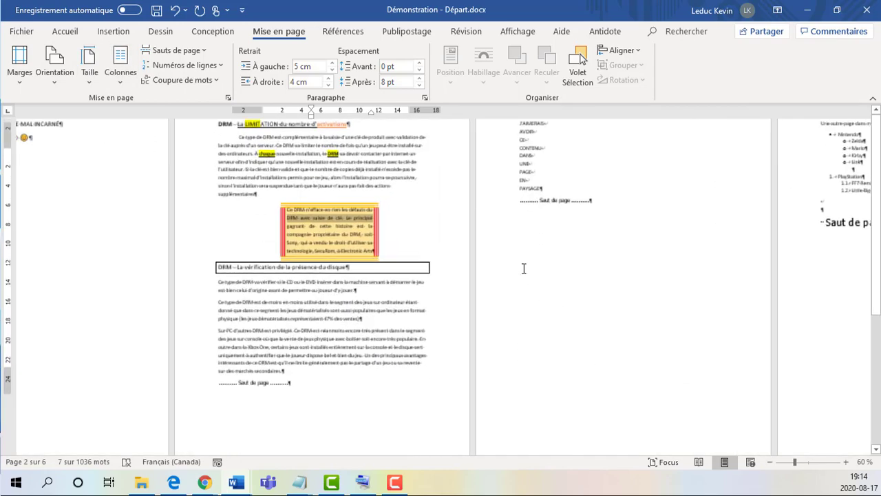
scroll(498, 261, "up", 1)
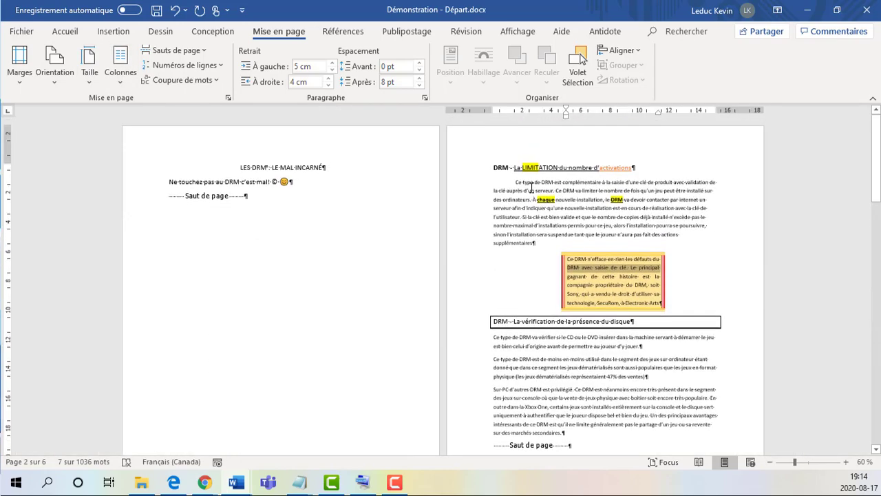
scroll(498, 261, "up", 1, "ctrl")
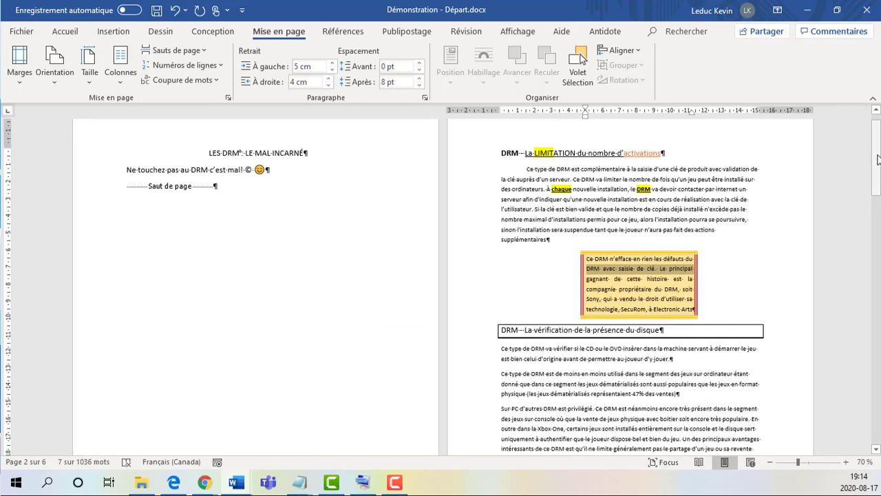
- Lay out the two paragraphs under the "Récapitulatif sur les DRM" heading in two columns and inspect the surrounding continuous section breaks
left_click_drag(877, 160, 878, 380)
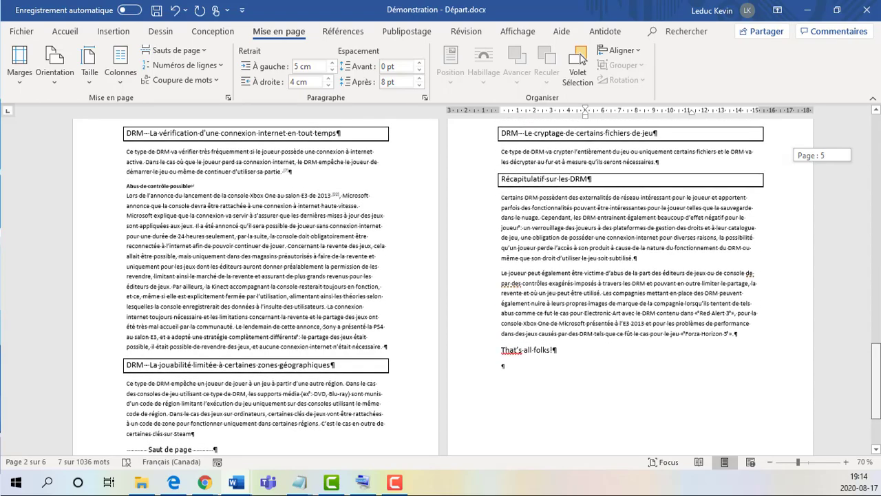
scroll(647, 323, "down", 4)
scroll(626, 306, "up", 3, "ctrl")
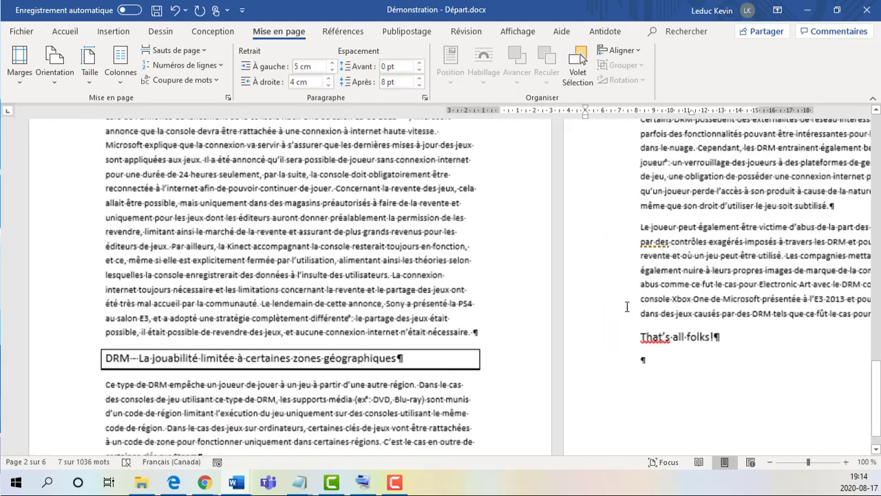
scroll(492, 314, "down", 8)
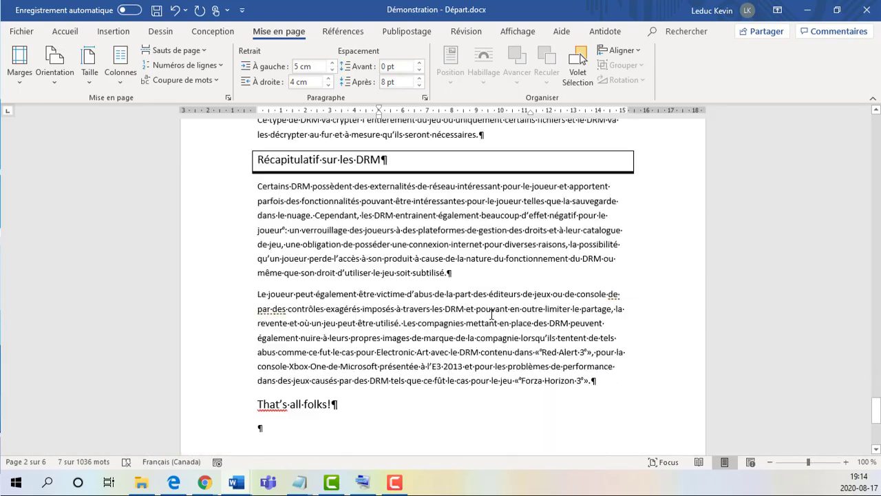
scroll(490, 313, "down", 5)
scroll(481, 305, "up", 1)
left_click(248, 270)
scroll(416, 312, "up", 2)
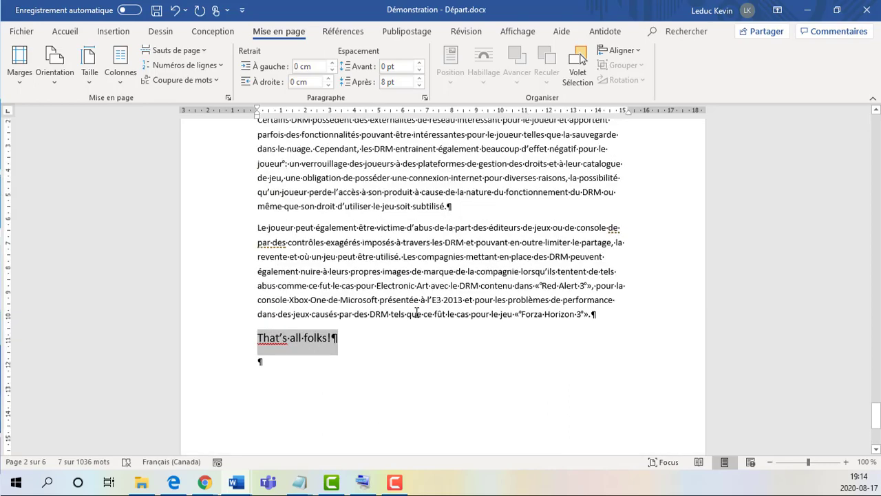
scroll(417, 313, "up", 2)
left_click_drag(259, 206, 597, 406)
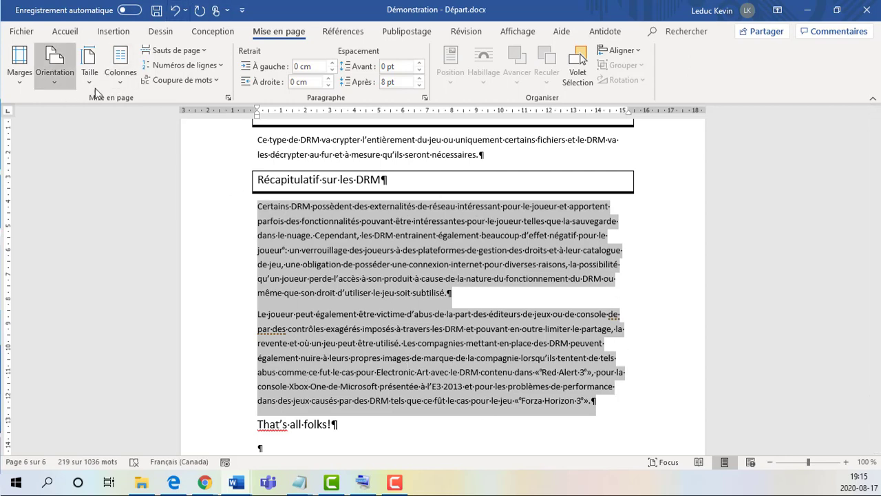
left_click(120, 72)
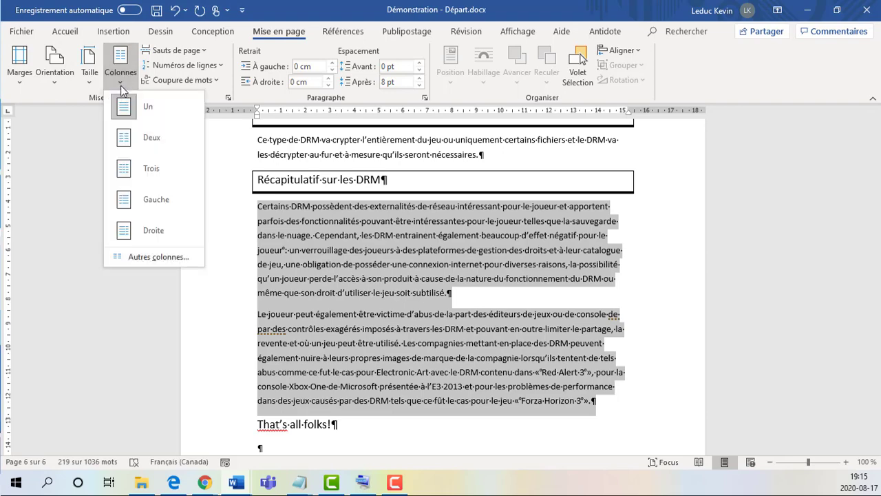
left_click(153, 145)
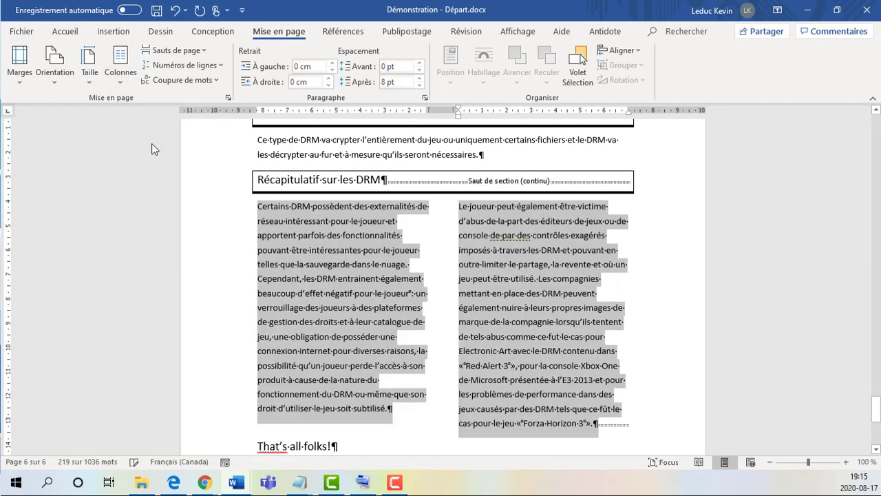
scroll(575, 302, "down", 1)
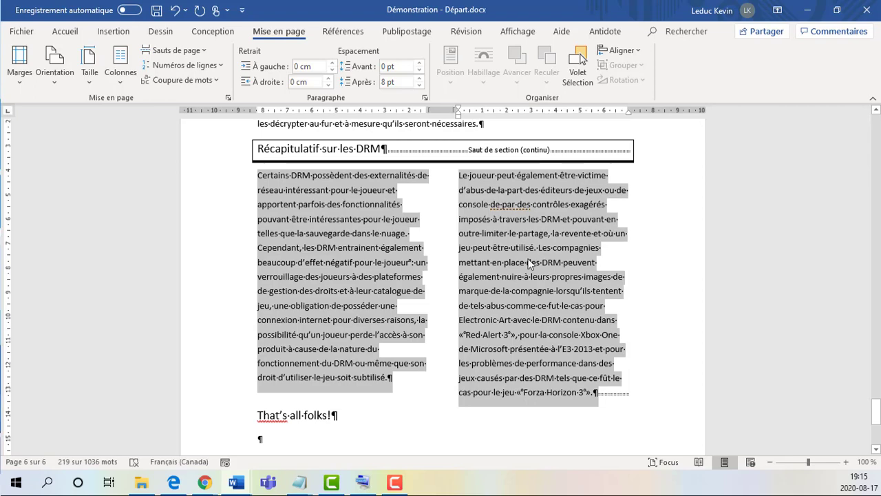
scroll(523, 255, "up", 1)
left_click(470, 207)
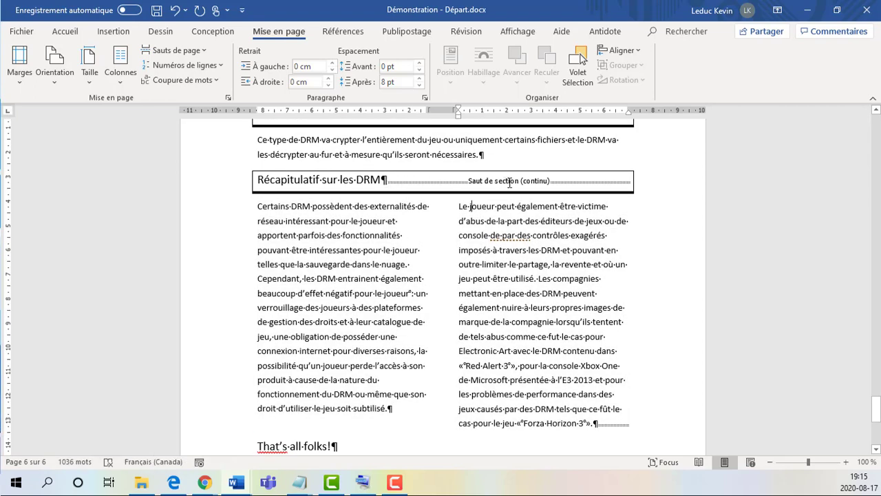
scroll(606, 408, "down", 1)
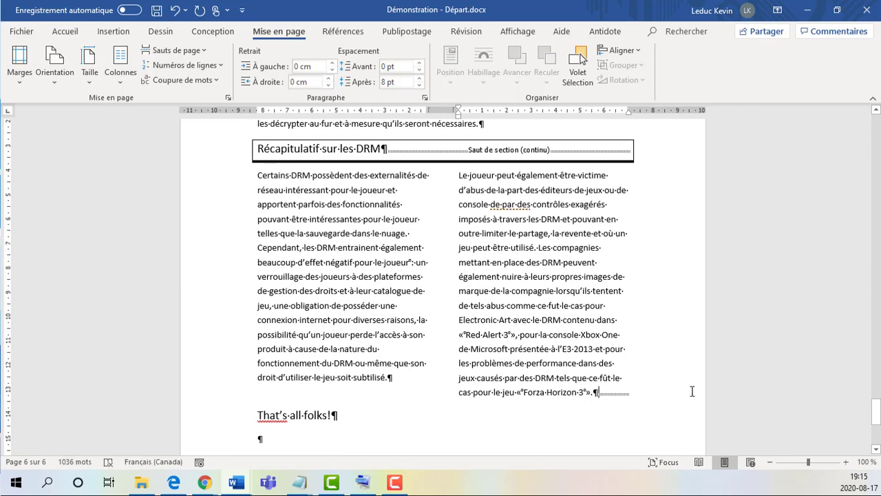
- Set the two paragraphs under "Récapitulatif sur les DRM" back to a single column
left_click_drag(596, 392, 267, 175)
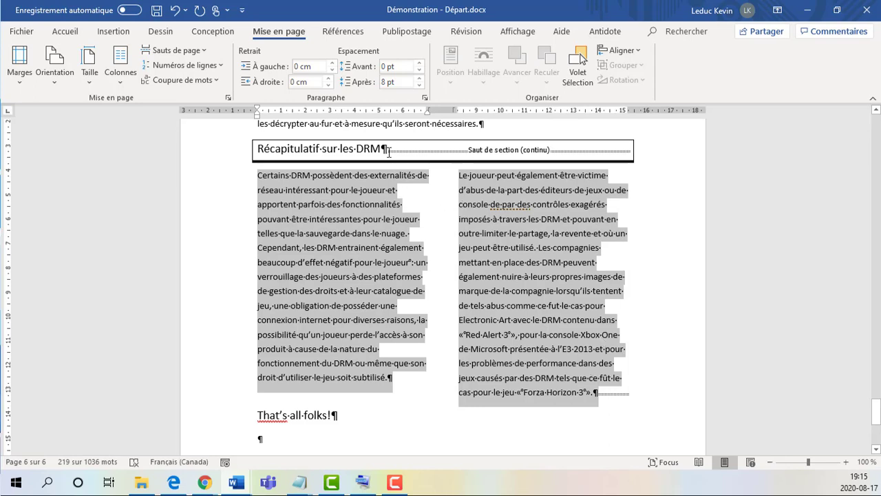
left_click(122, 76)
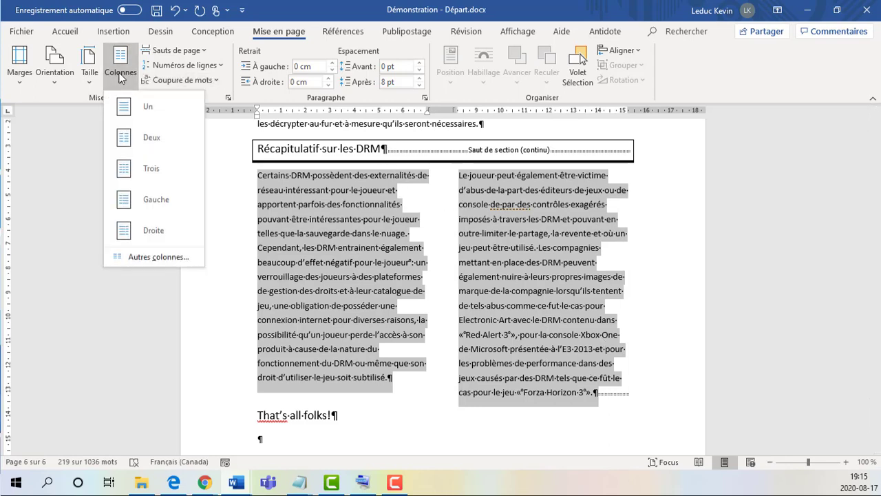
left_click(149, 108)
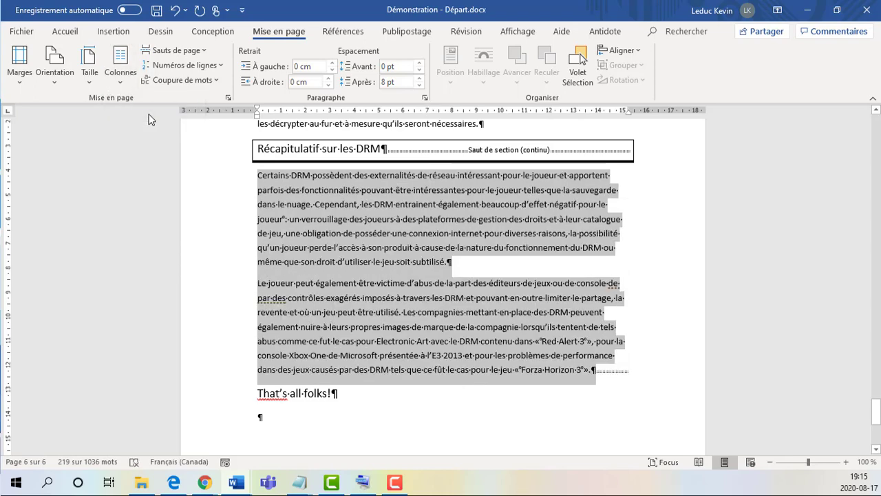
- Try the three-column layout on the selected Récapitulatif paragraphs, and return them to one column
left_click(120, 73)
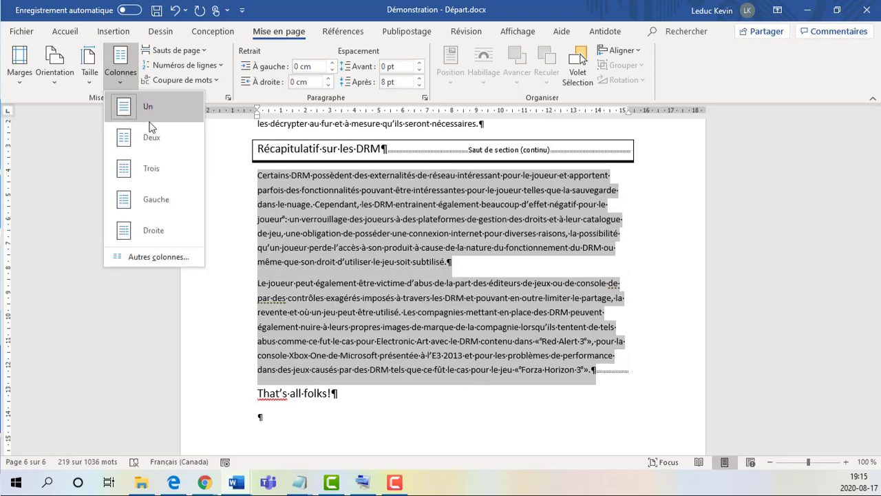
left_click(152, 164)
left_click(124, 81)
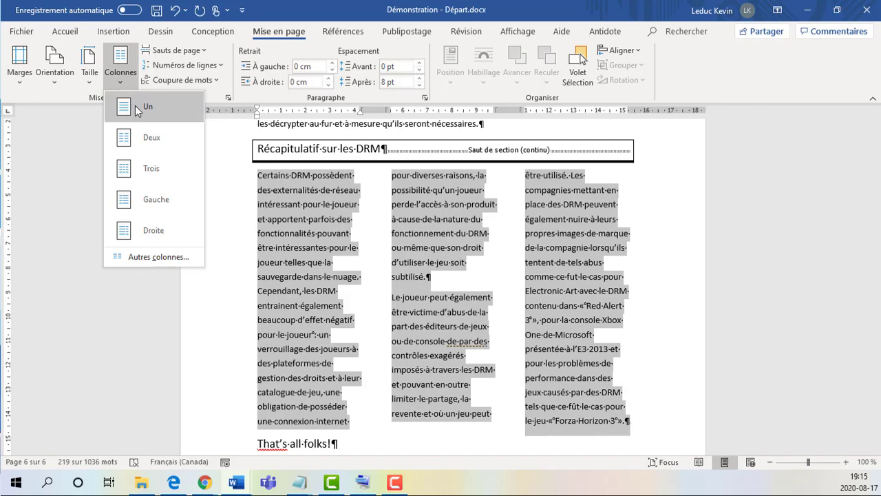
left_click(135, 106)
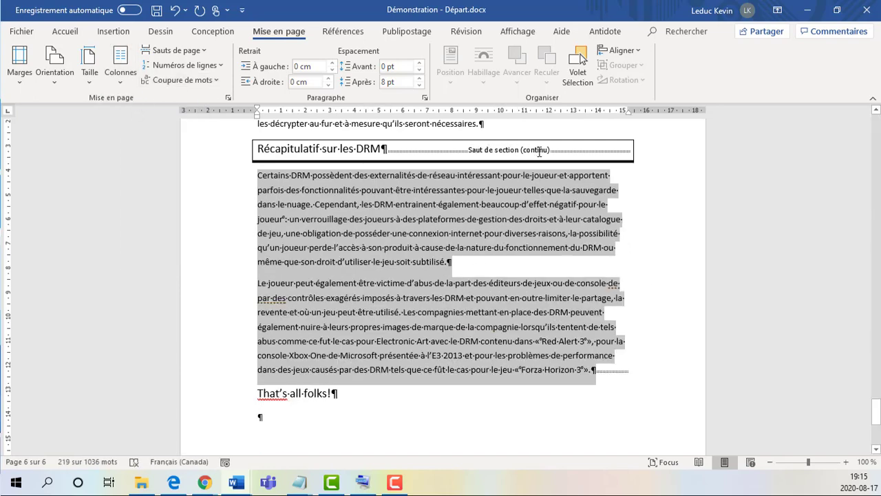
- Reapply the two-column layout to both paragraphs of the Récapitulatif section
left_click(576, 245)
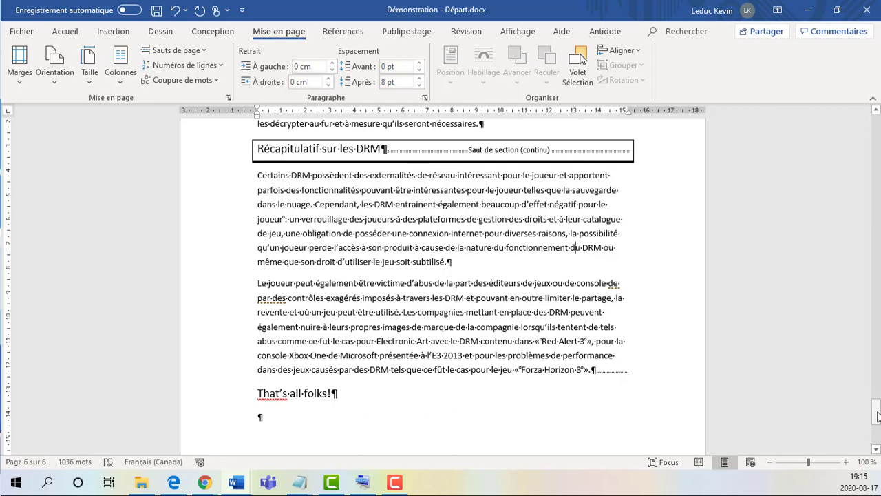
left_click_drag(585, 370, 220, 174)
left_click(121, 72)
left_click(150, 138)
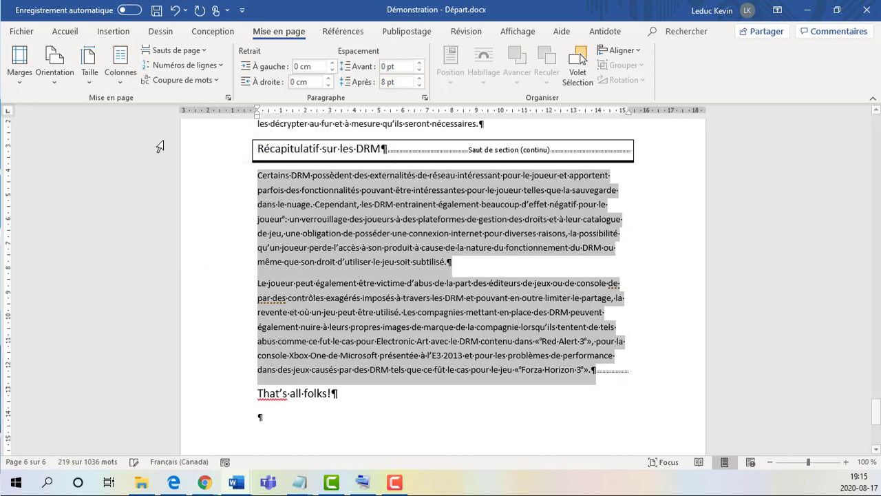
left_click(476, 182)
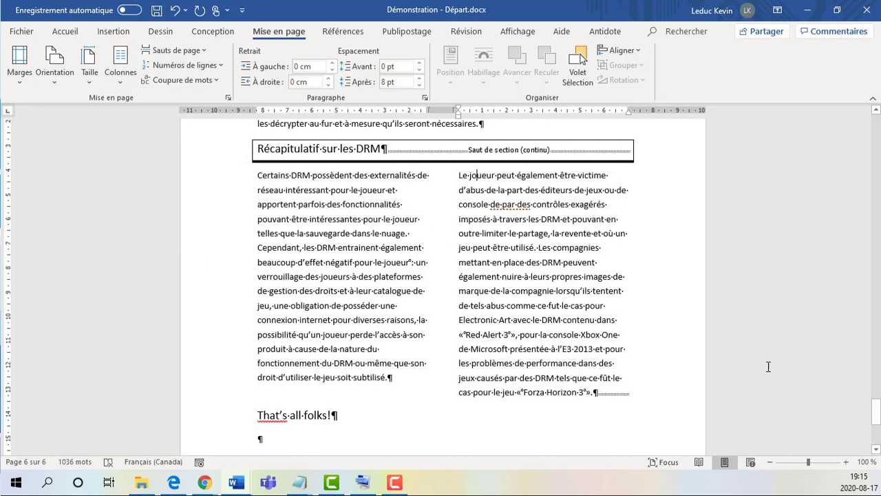
- Select the content of pages 3 and 4, from "J'AIMERAIS" through the page break after the PlayStation list
left_click_drag(877, 413, 877, 381)
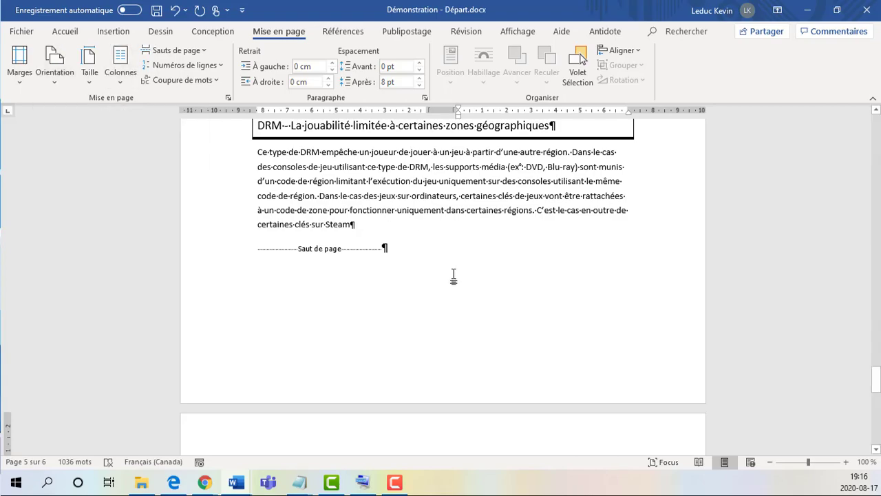
scroll(539, 348, "down", 4, "ctrl")
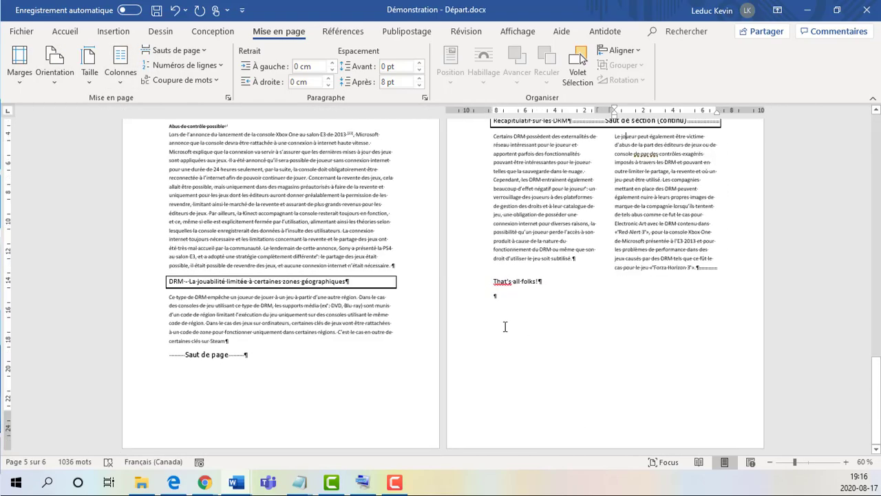
scroll(495, 322, "down", 1, "ctrl")
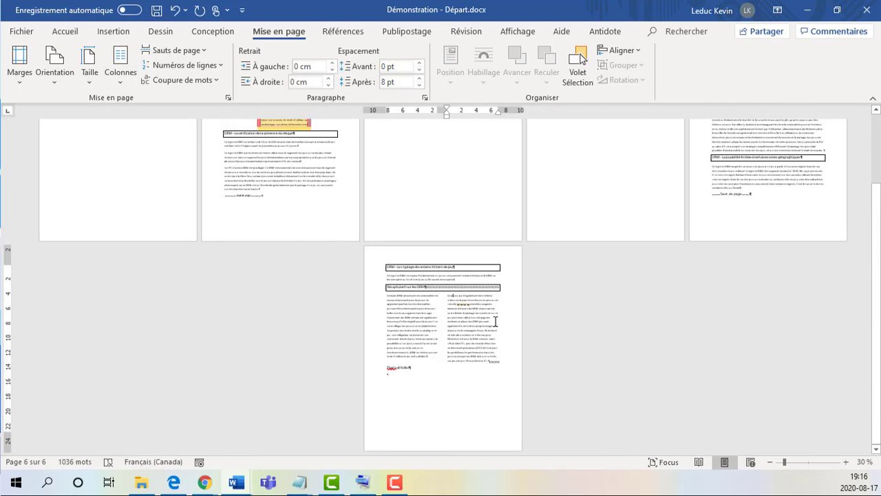
scroll(495, 321, "up", 8)
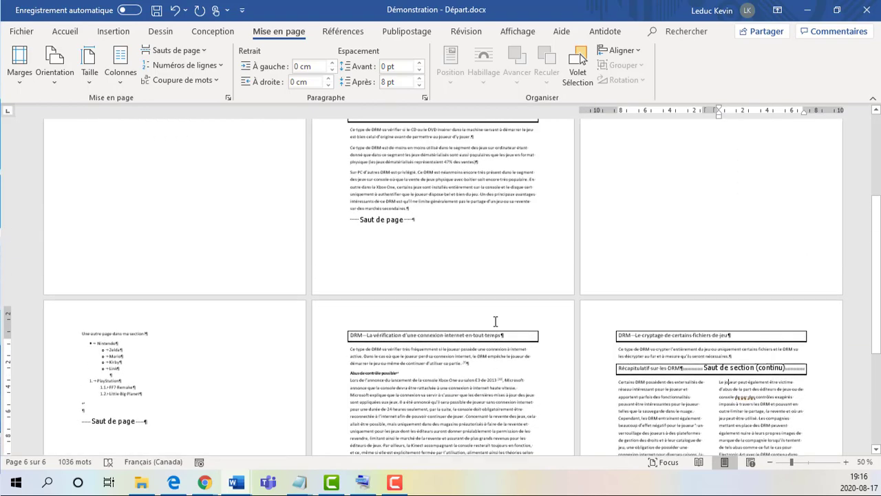
scroll(495, 321, "down", 8)
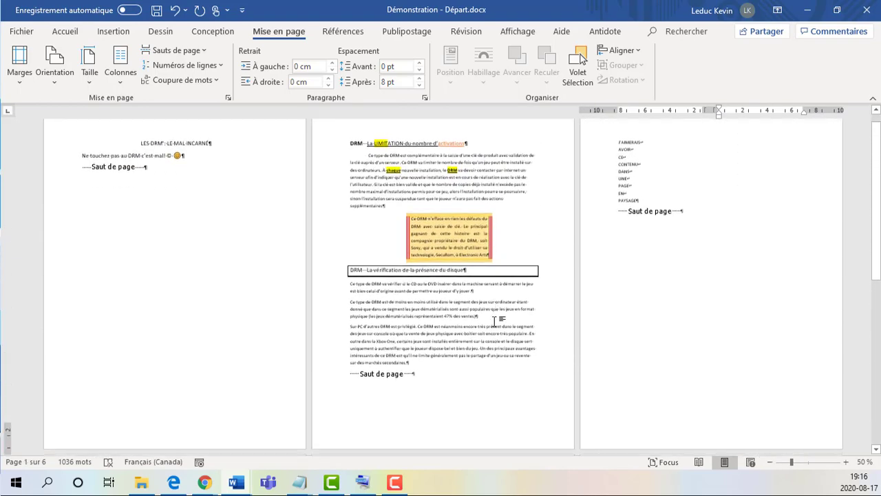
left_click_drag(167, 403, 617, 138)
scroll(789, 206, "up", 4)
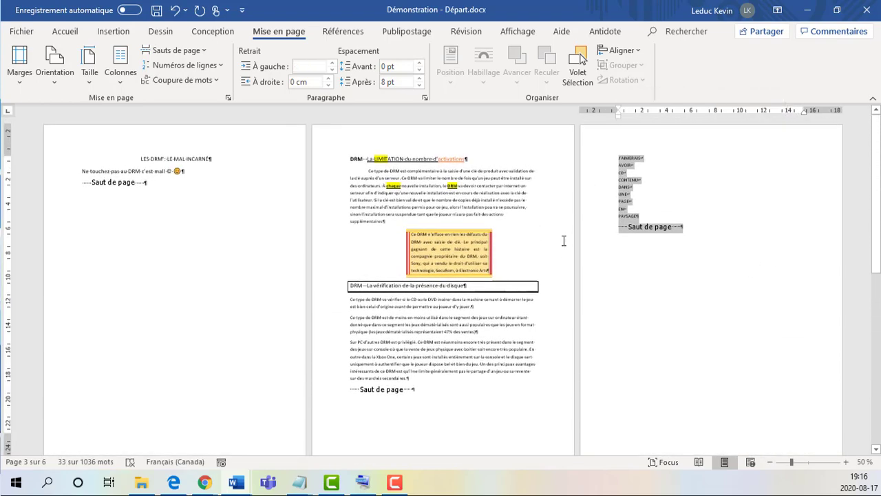
scroll(263, 177, "up", 1, "ctrl")
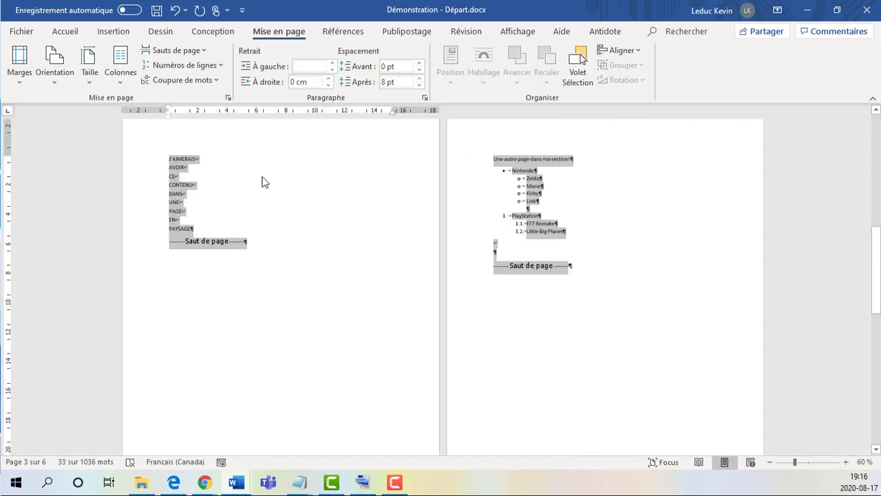